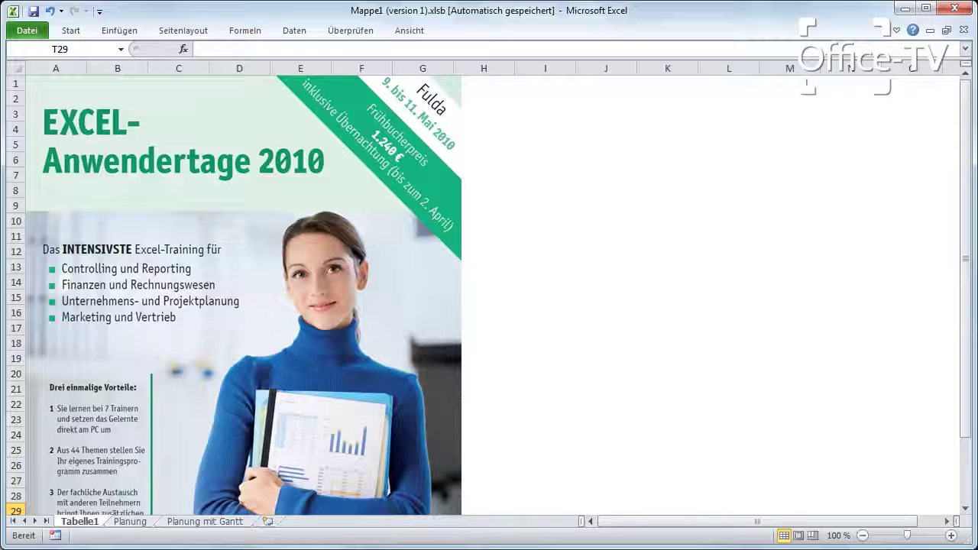
# Step: Switch to the Planung sheet with the twelve-task table of Start, Ende and Dauer dates
pyautogui.click(150, 526)
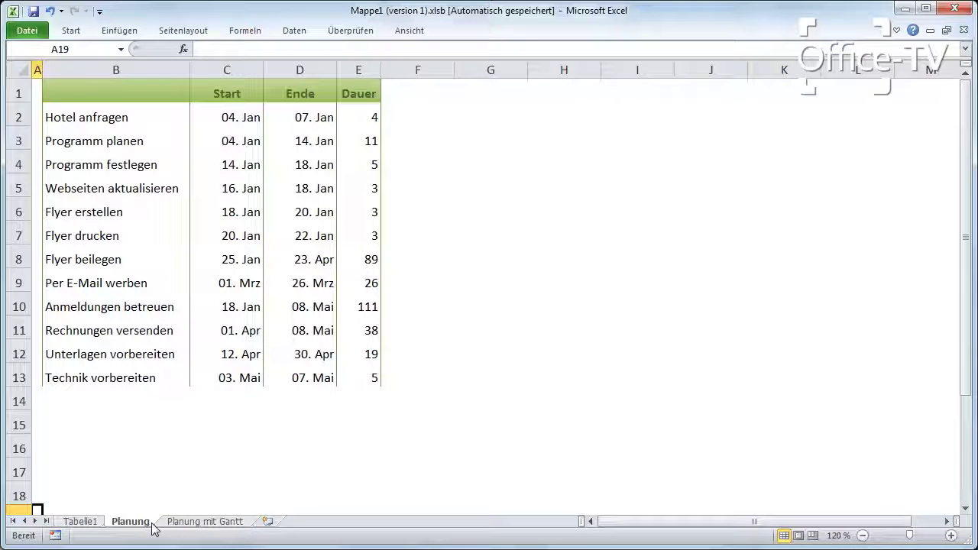
# Step: Select task names and Start dates (B1:C13) plus the Dauer column (E1:E13), skipping Ende
pyautogui.click(193, 522)
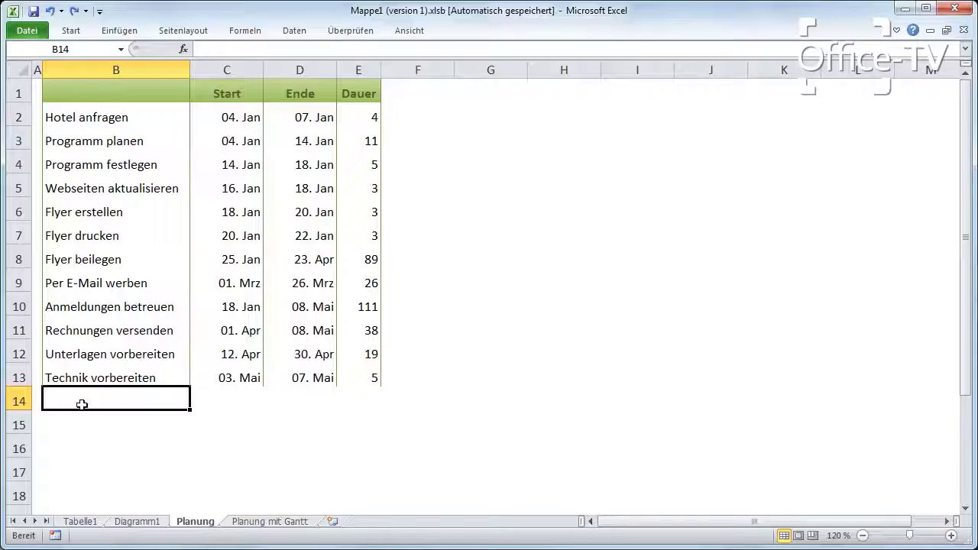
pyautogui.moveTo(104, 85)
pyautogui.mouseDown()
pyautogui.moveTo(230, 332)
pyautogui.moveTo(226, 370)
pyautogui.mouseUp()
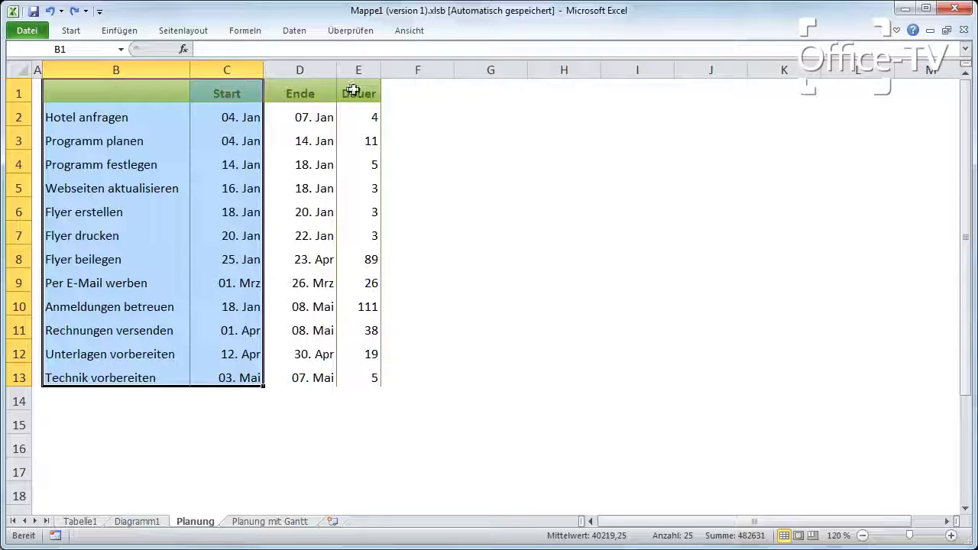
pyautogui.keyDown('ctrl'); pyautogui.moveTo(354, 91); pyautogui.dragTo(354, 376); pyautogui.keyUp('ctrl')
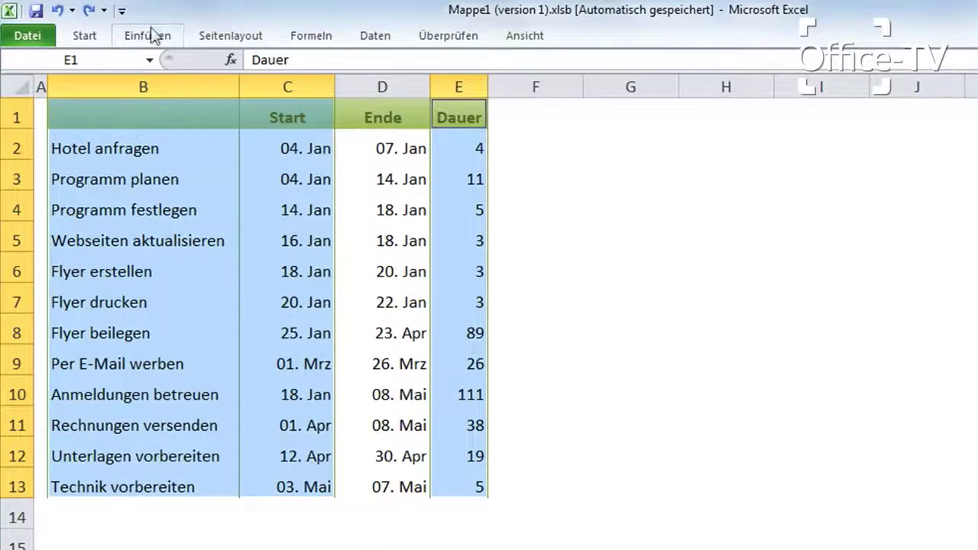
# Step: Insert a 2D stacked bar chart (Gestapelte Balken) of the selected task data
pyautogui.click(147, 36)
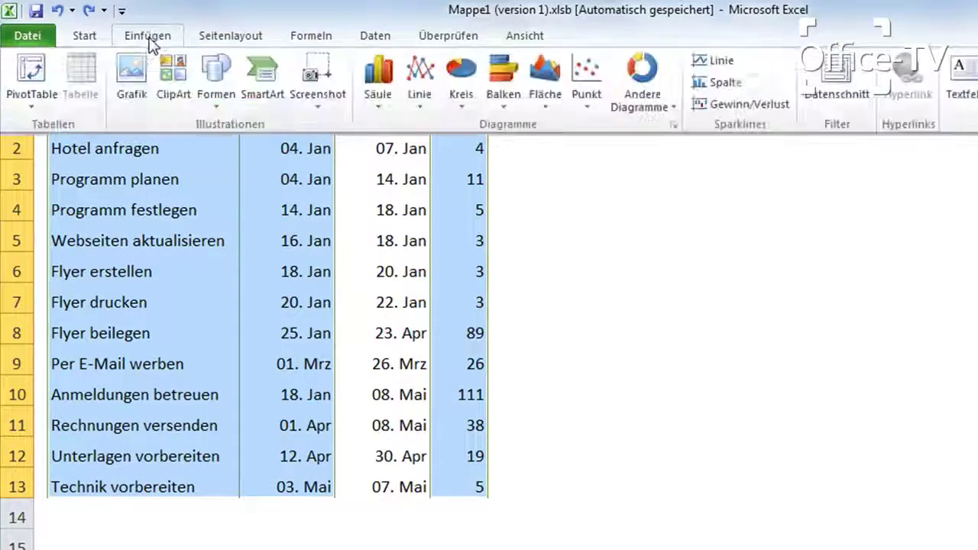
pyautogui.click(501, 107)
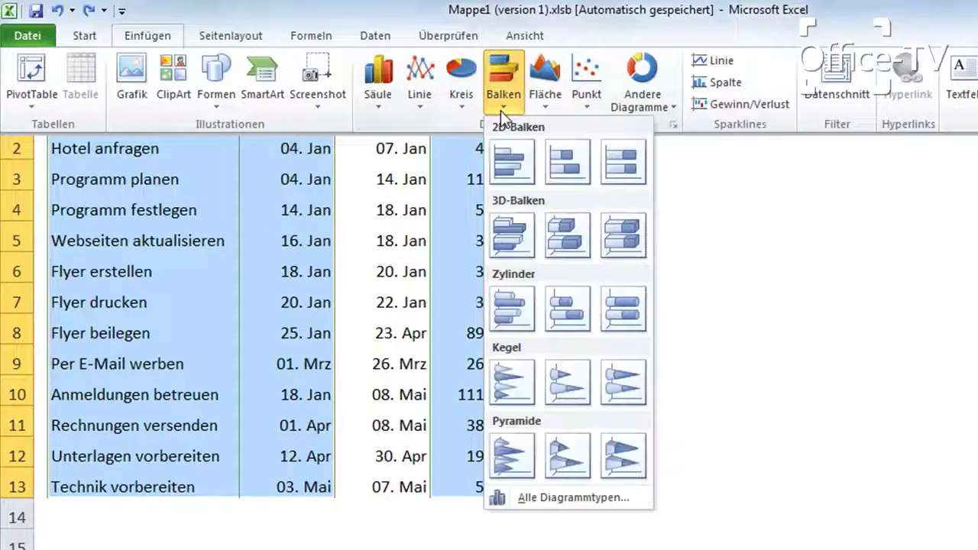
pyautogui.click(563, 162)
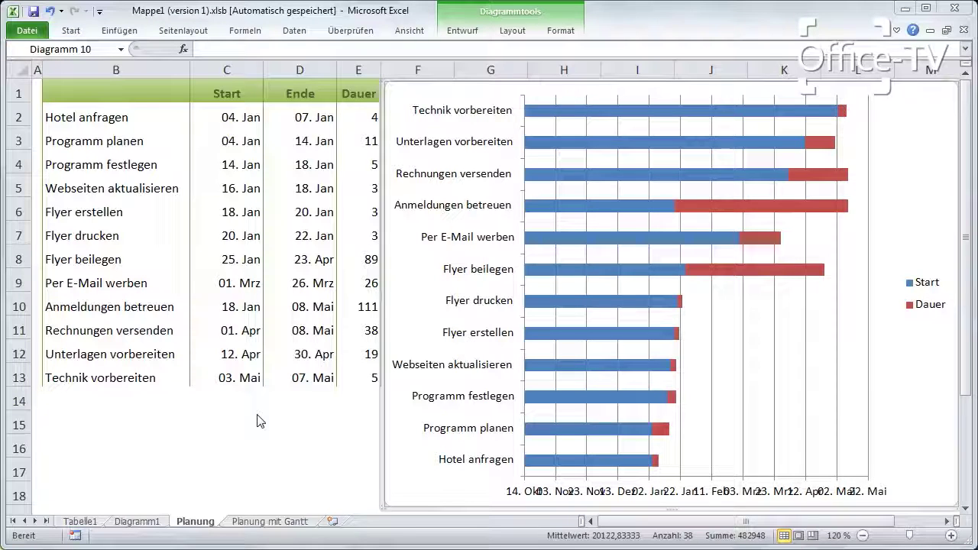
# Step: Show categories in reverse order and have the horizontal axis cross at the largest category
pyautogui.click(459, 136)
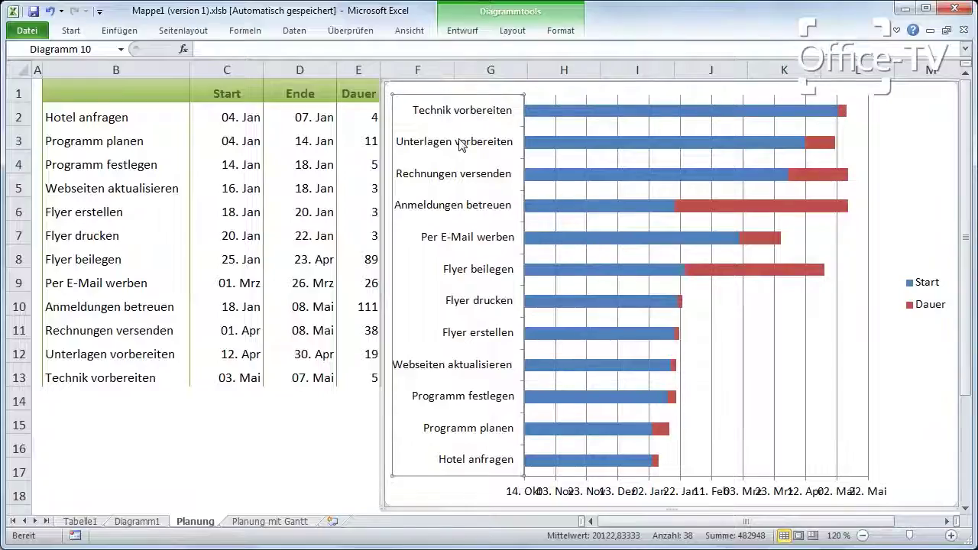
pyautogui.doubleClick(460, 136)
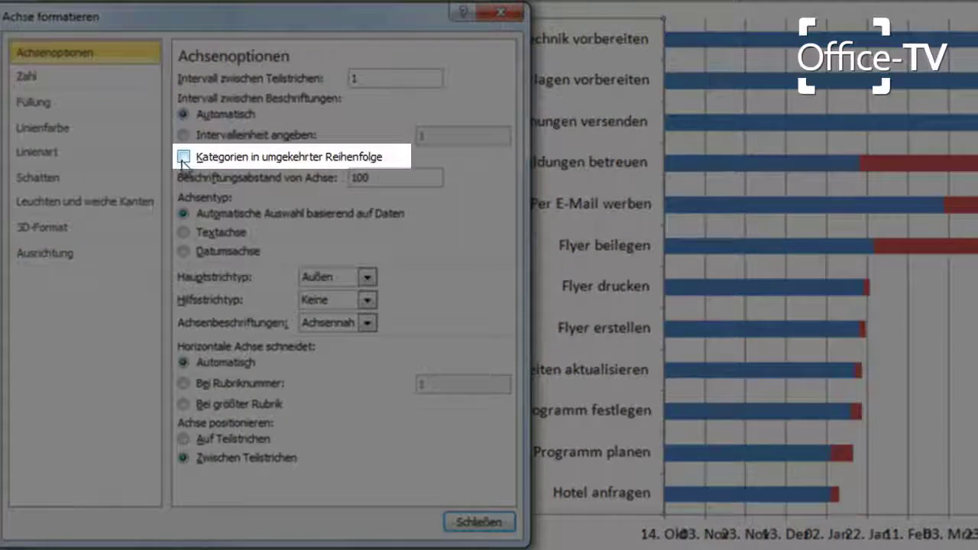
pyautogui.click(184, 157)
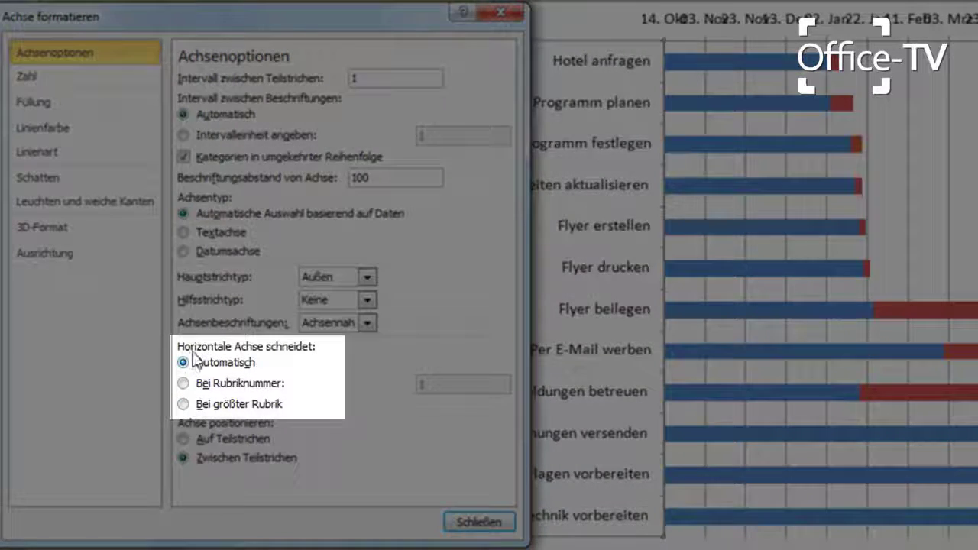
pyautogui.click(183, 405)
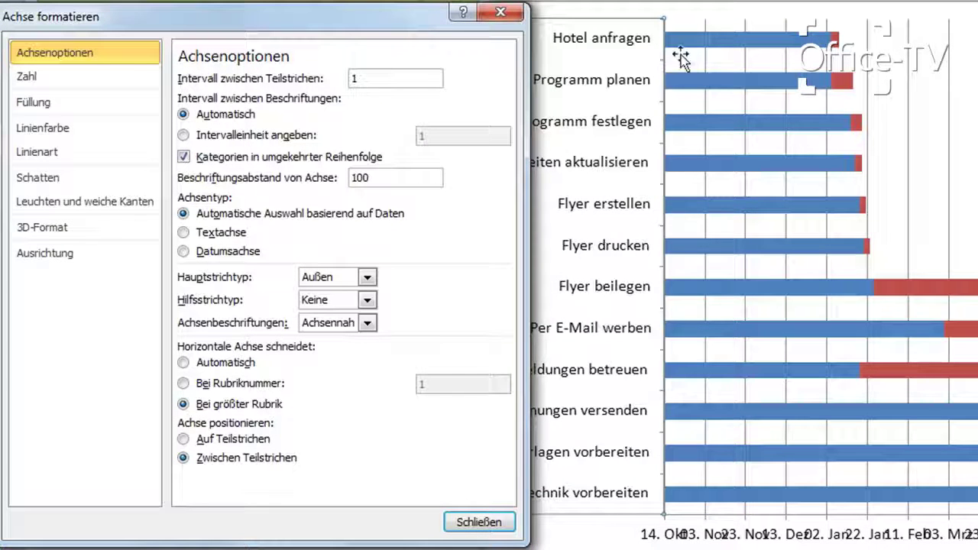
pyautogui.click(704, 40)
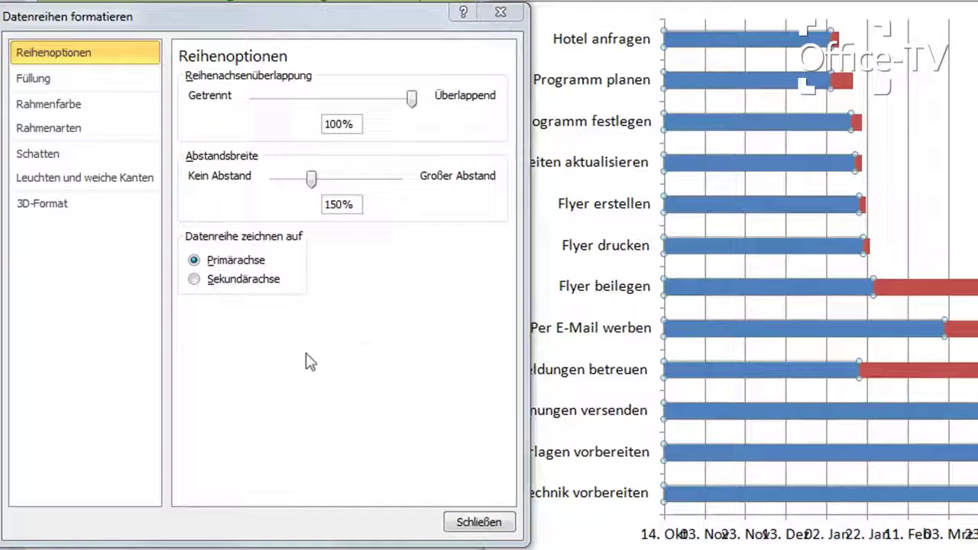
# Step: Give the Start bars no fill and no outline, and delete the chart legend
pyautogui.click(45, 79)
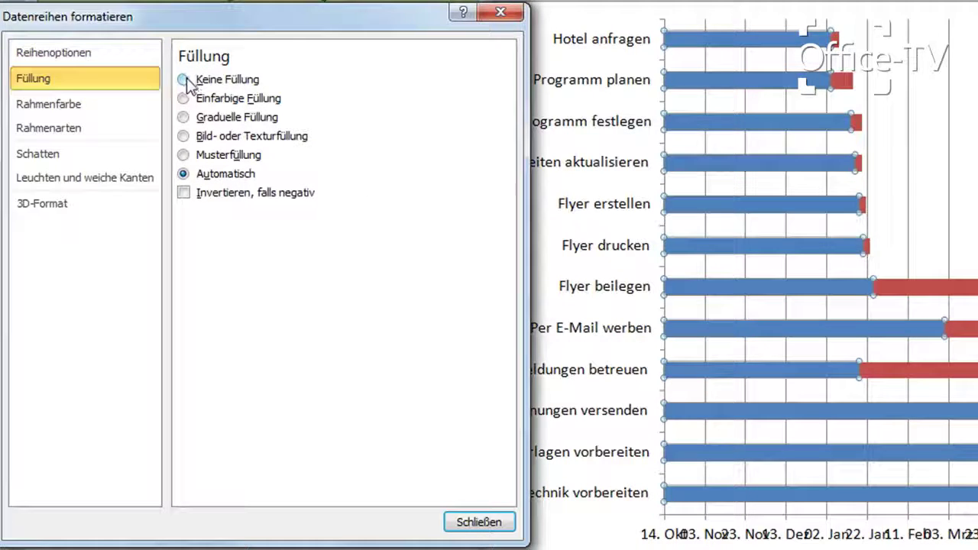
pyautogui.click(185, 80)
pyautogui.click(70, 108)
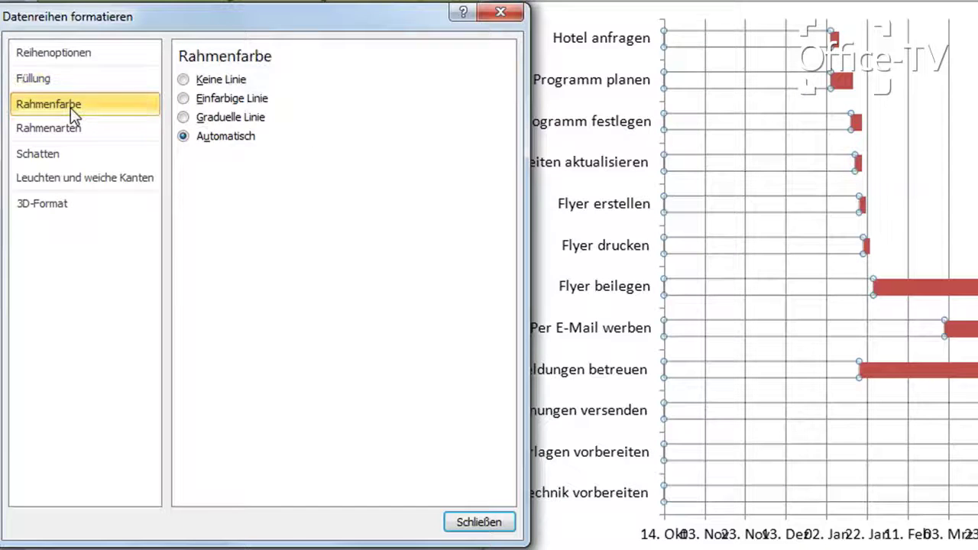
pyautogui.click(185, 80)
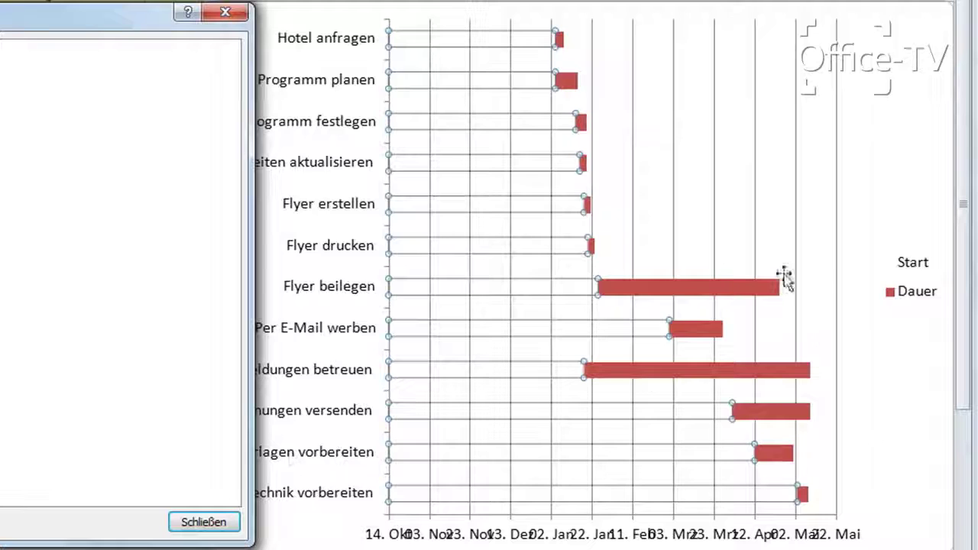
pyautogui.click(912, 273)
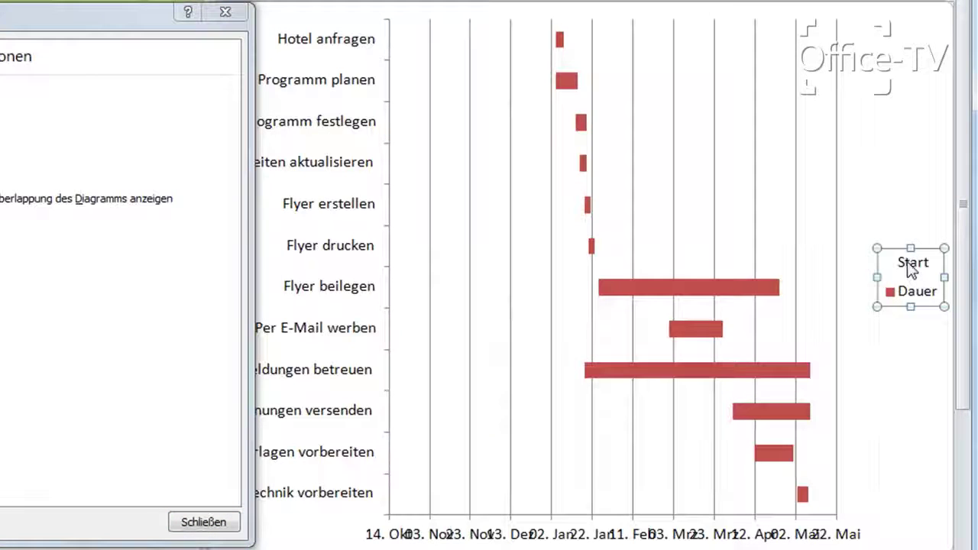
pyautogui.press('Delete')
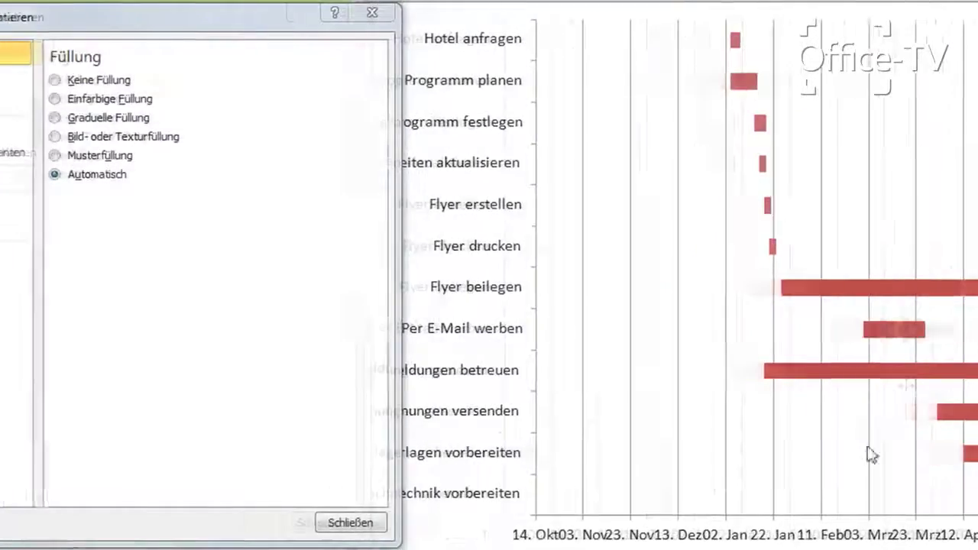
# Step: Fix the date axis at minimum 1.1.2010, maximum 31.5.2010 and major interval 31
pyautogui.click(795, 535)
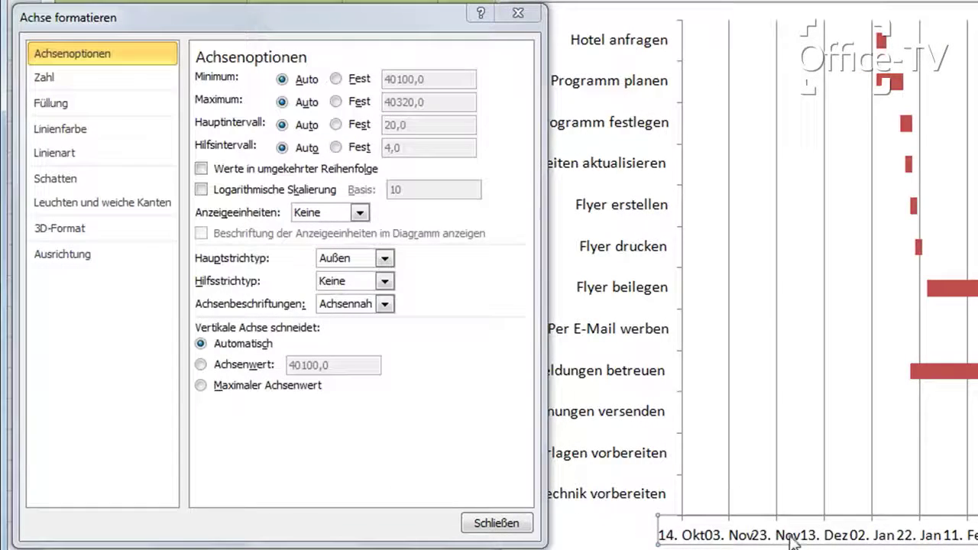
pyautogui.click(336, 80)
pyautogui.doubleClick(428, 78)
pyautogui.write('1.1.2010')
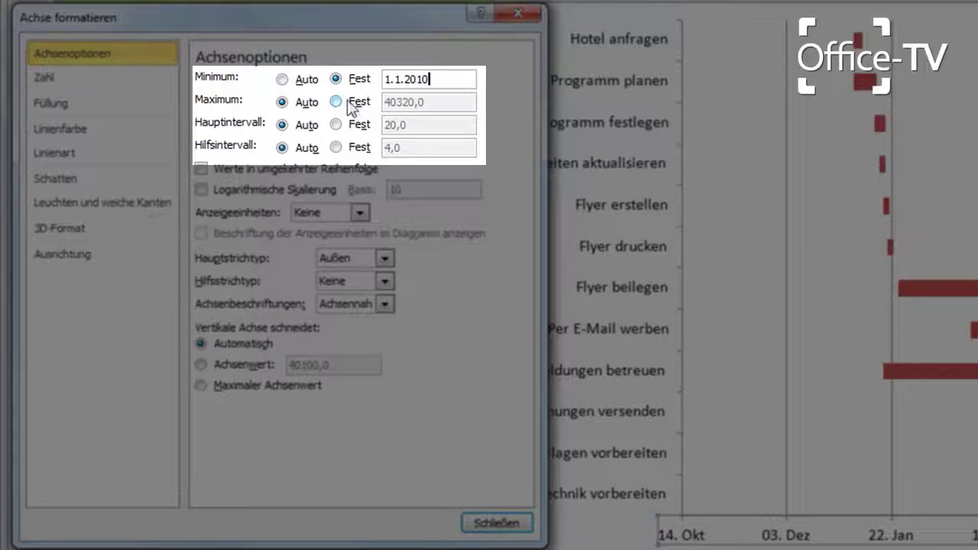
pyautogui.click(336, 101)
pyautogui.click(435, 103)
pyautogui.moveTo(436, 104); pyautogui.dragTo(364, 99)
pyautogui.write('31.5.201')
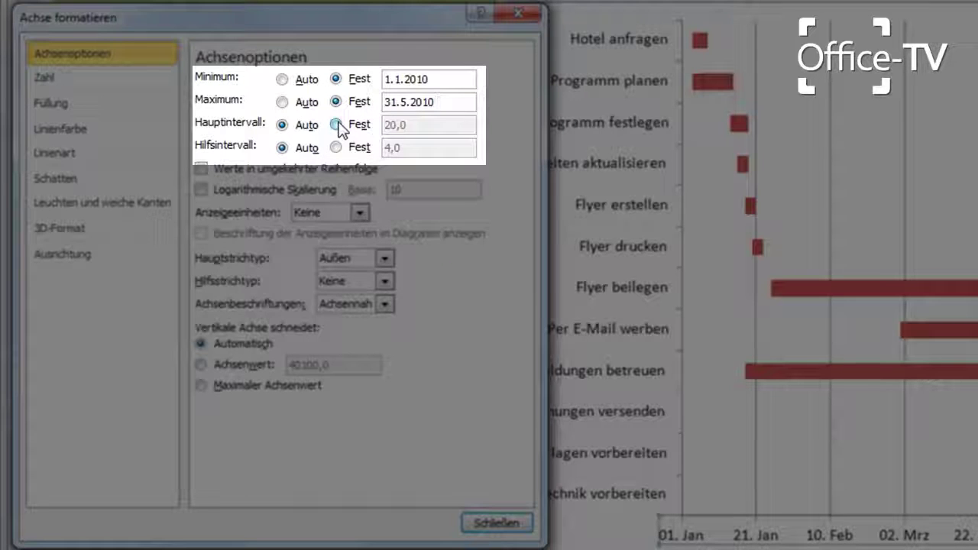
pyautogui.click(337, 124)
pyautogui.moveTo(410, 125); pyautogui.dragTo(371, 134)
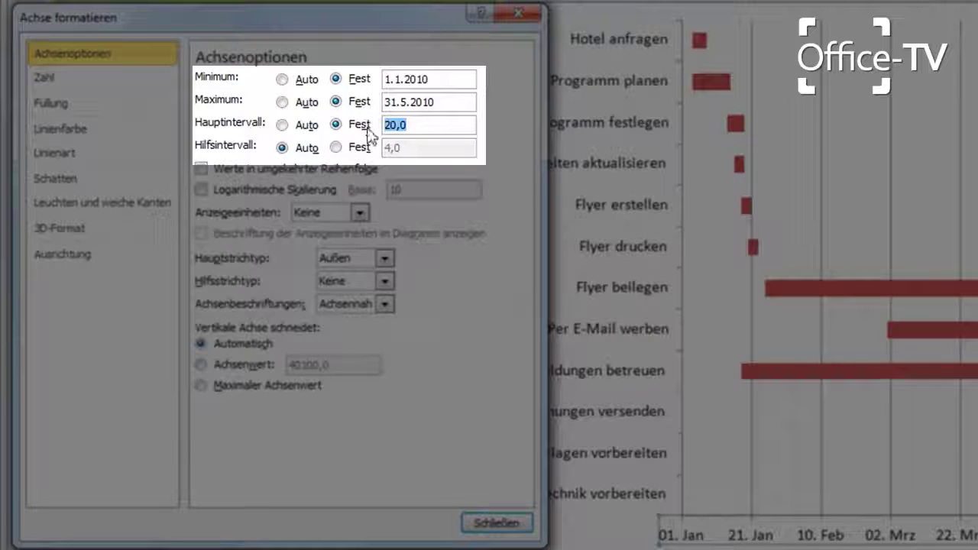
pyautogui.write('31')
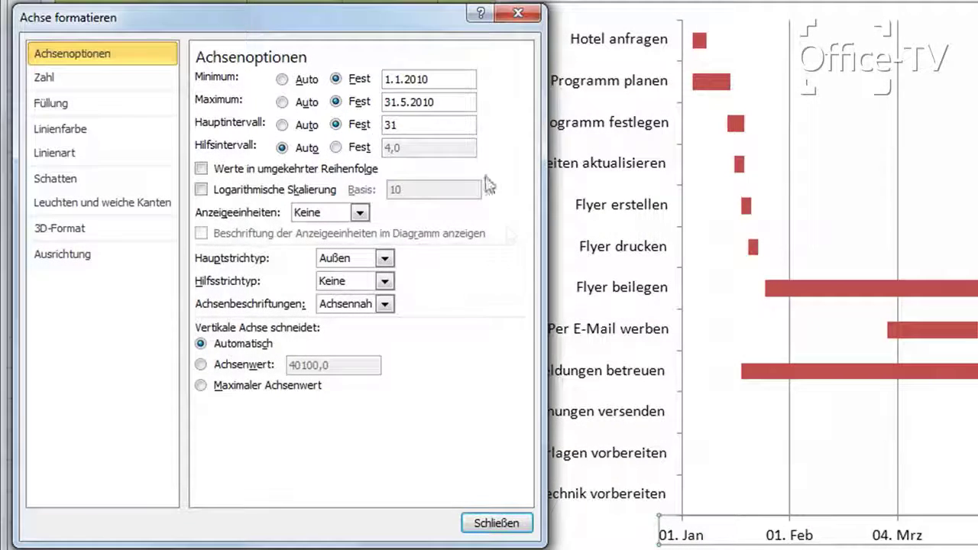
pyautogui.click(905, 537)
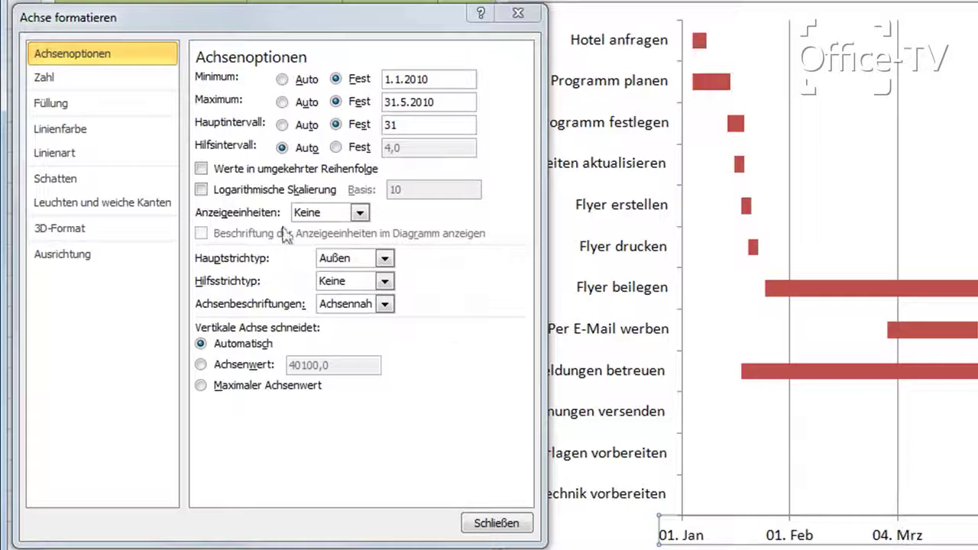
# Step: Change the date axis number format code from T-MMM to MMM so labels show Jan, Feb, Mrz
pyautogui.click(57, 78)
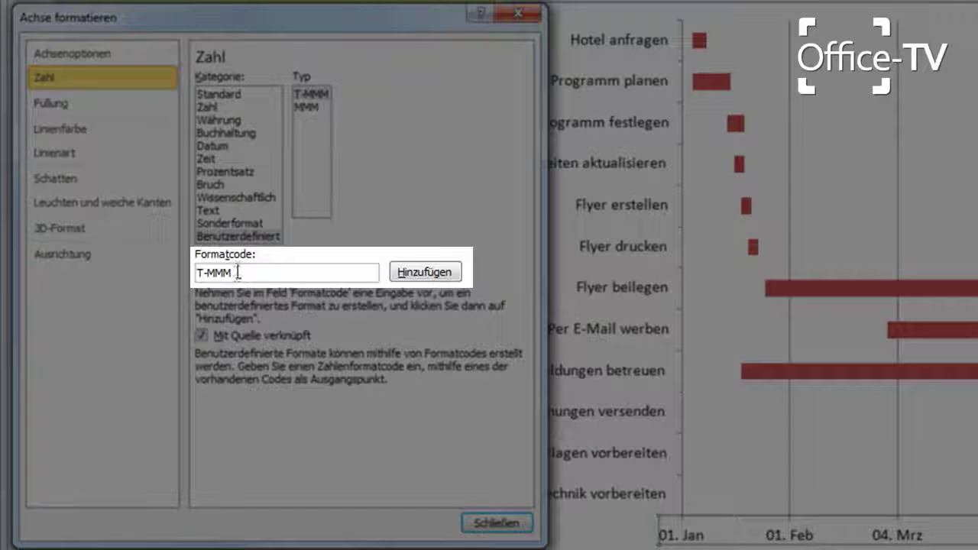
pyautogui.doubleClick(237, 273)
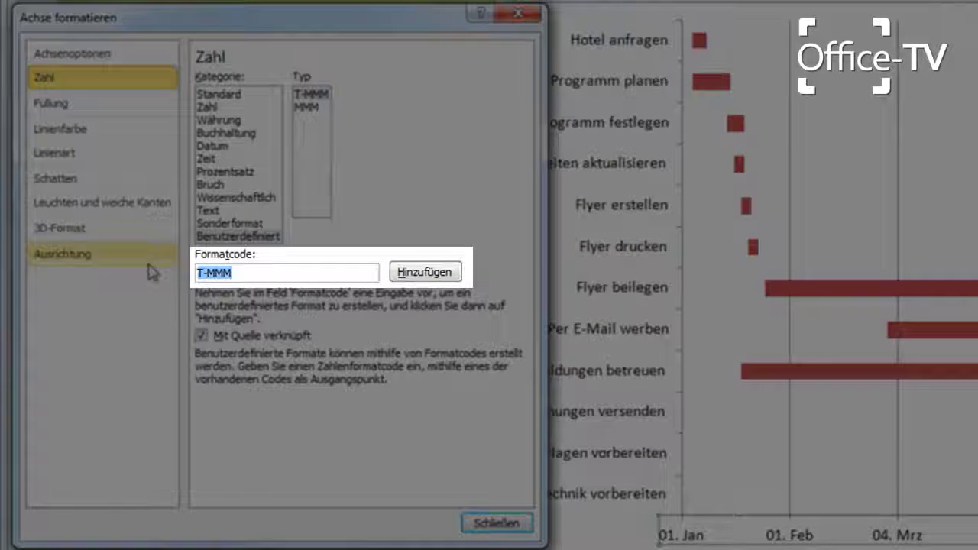
pyautogui.write('MMM')
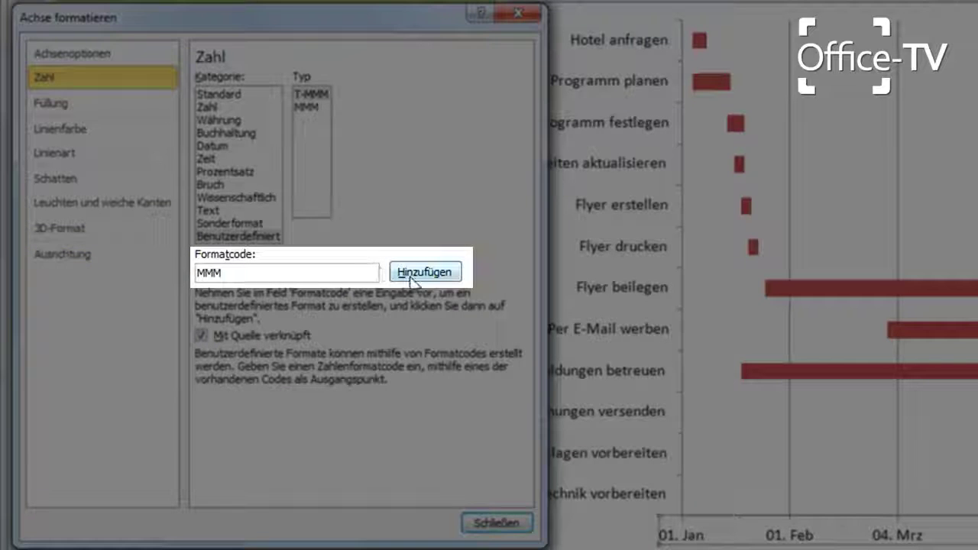
pyautogui.click(418, 273)
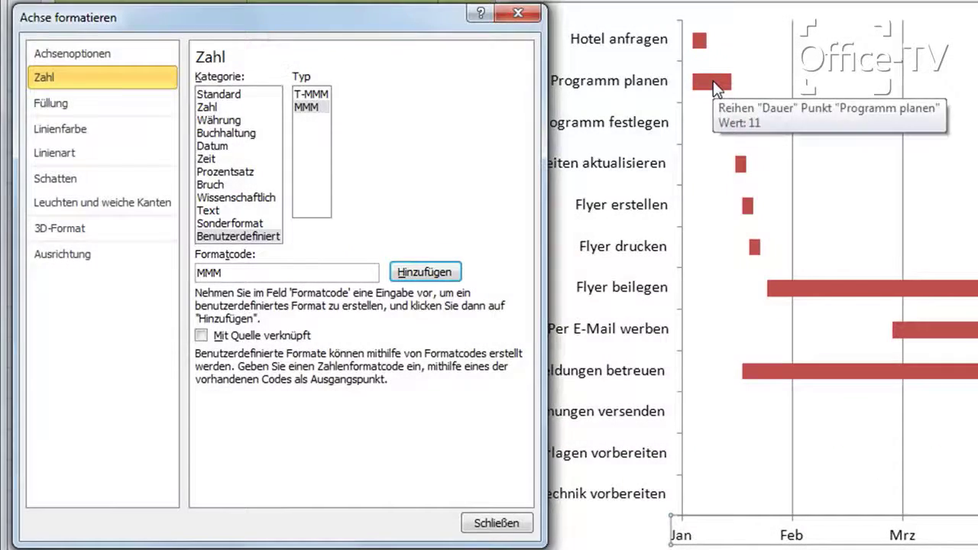
pyautogui.click(713, 83)
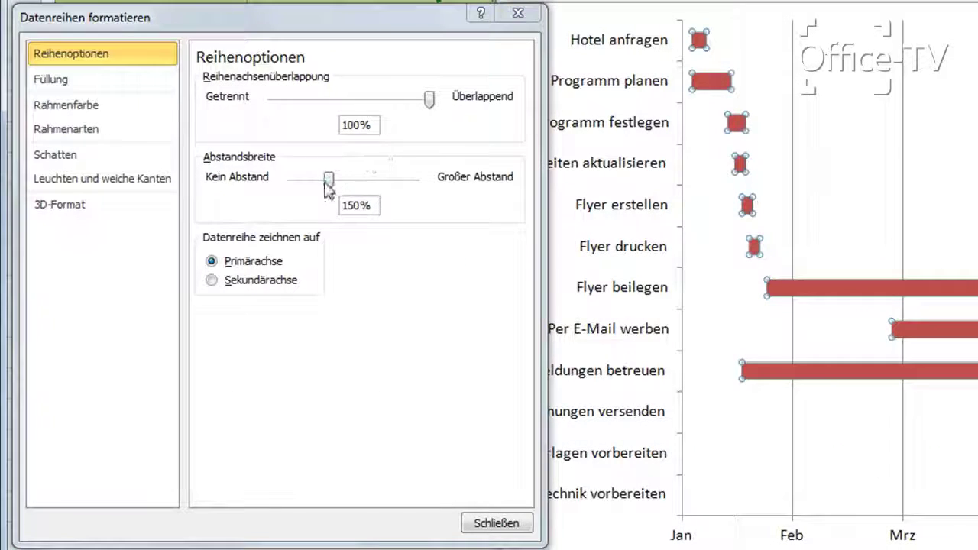
# Step: Set the Dauer bars to an 80% gap width with a solid green fill
pyautogui.moveTo(329, 183); pyautogui.dragTo(311, 186)
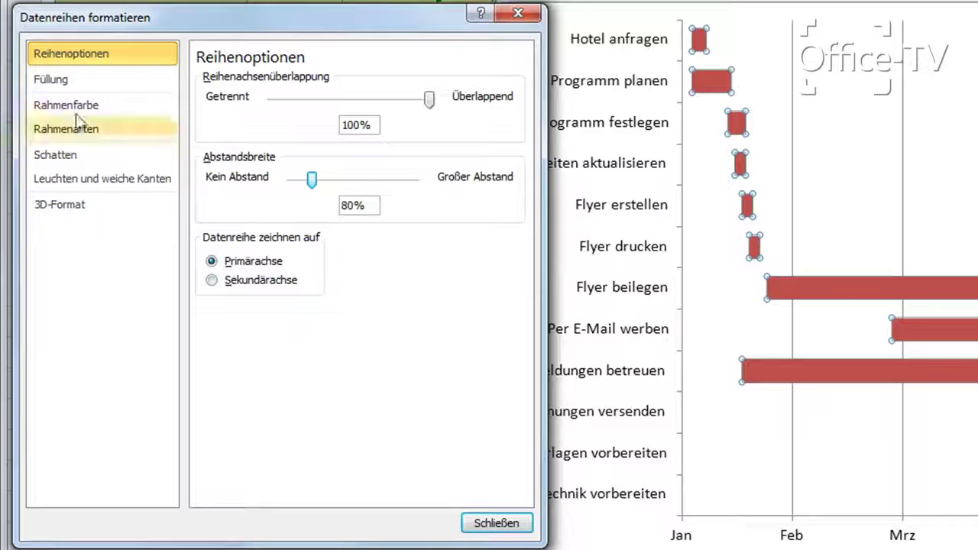
pyautogui.click(66, 86)
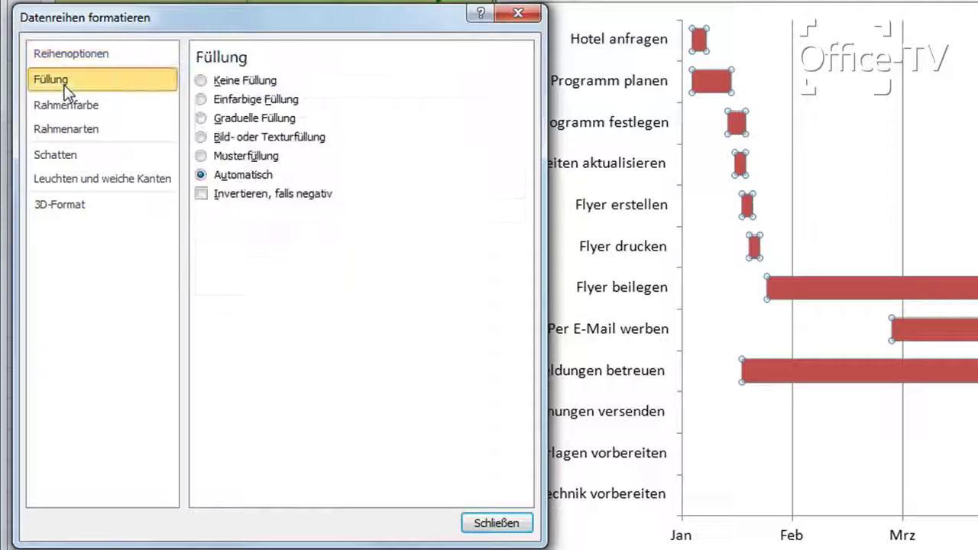
pyautogui.click(216, 100)
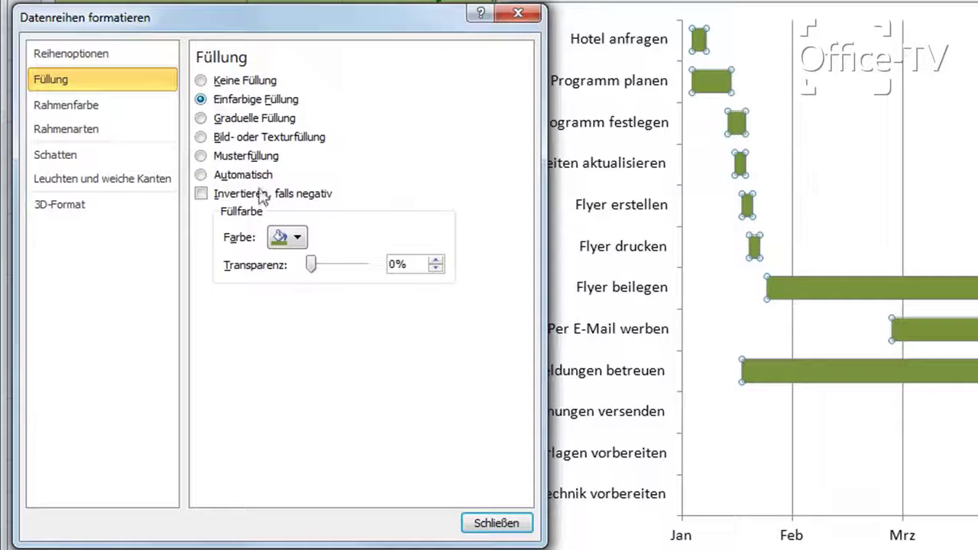
pyautogui.click(496, 524)
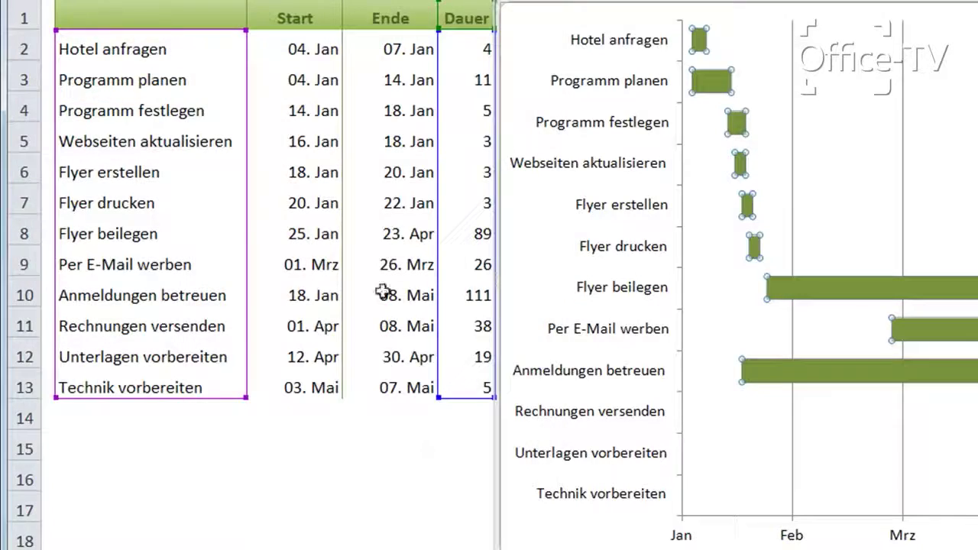
pyautogui.click(158, 412)
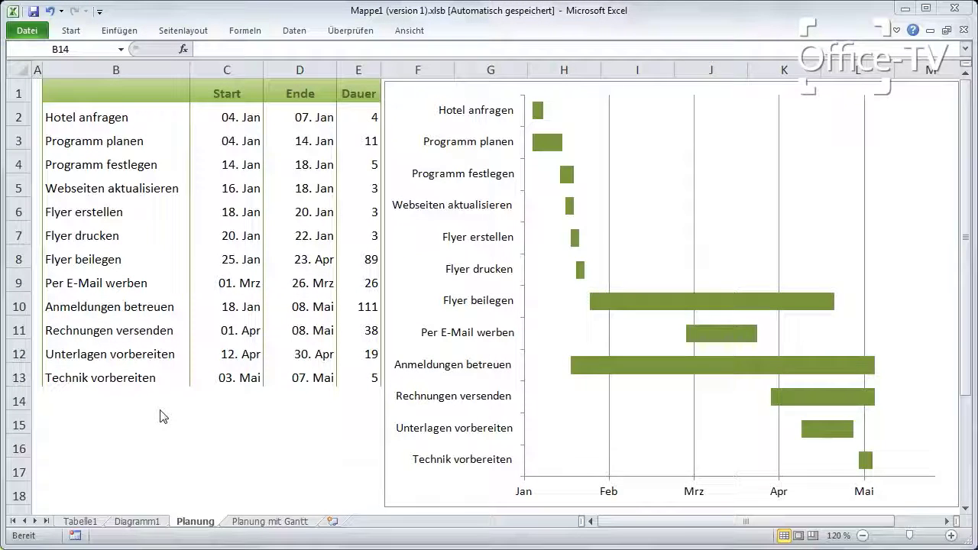
# Step: Enter 26.4 as the Per E-Mail werben end date in D9, making its Dauer 57
pyautogui.click(303, 282)
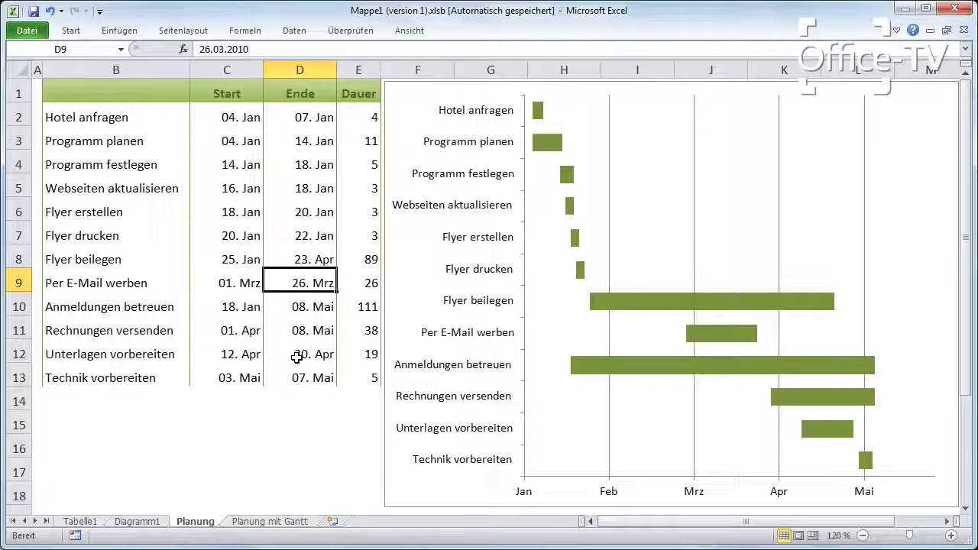
pyautogui.write('26')
pyautogui.write('.4')
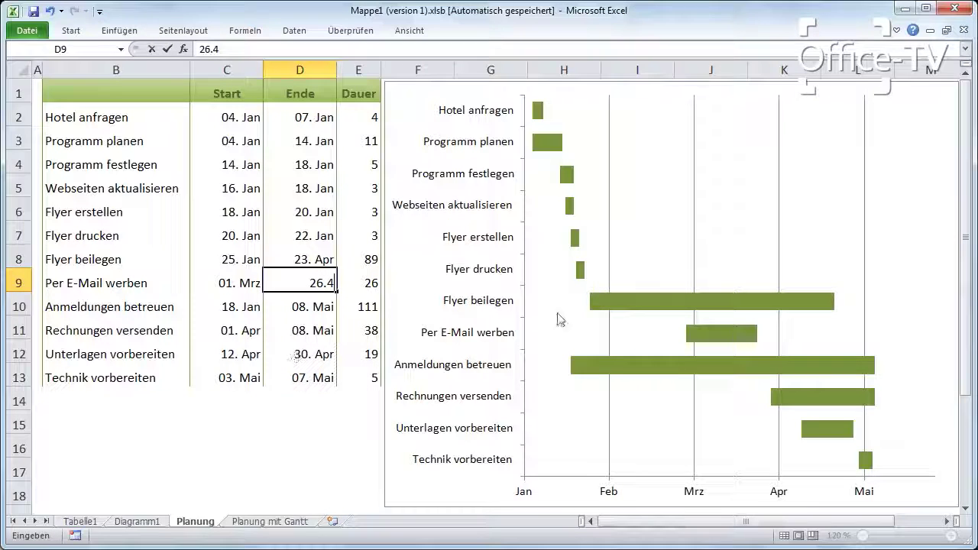
pyautogui.moveTo(719, 334)
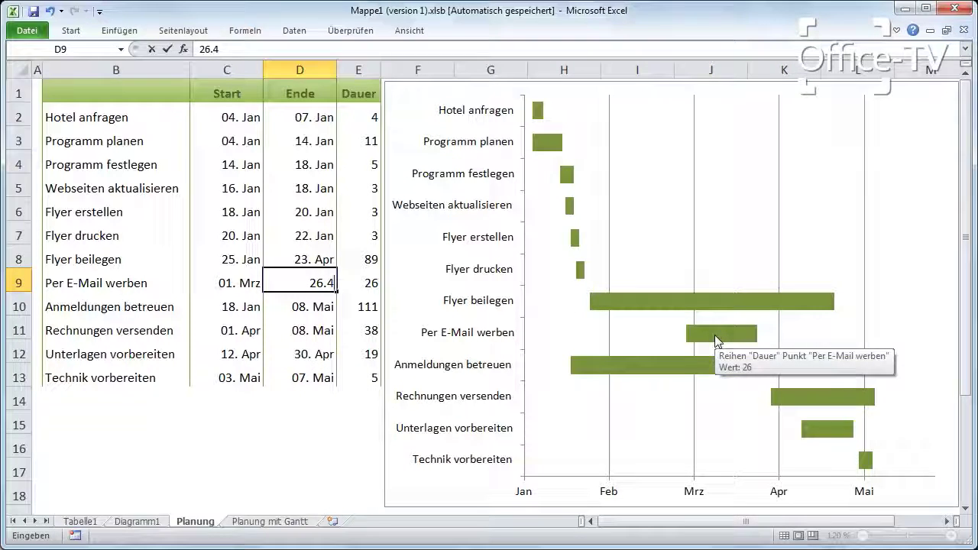
pyautogui.press('Return')
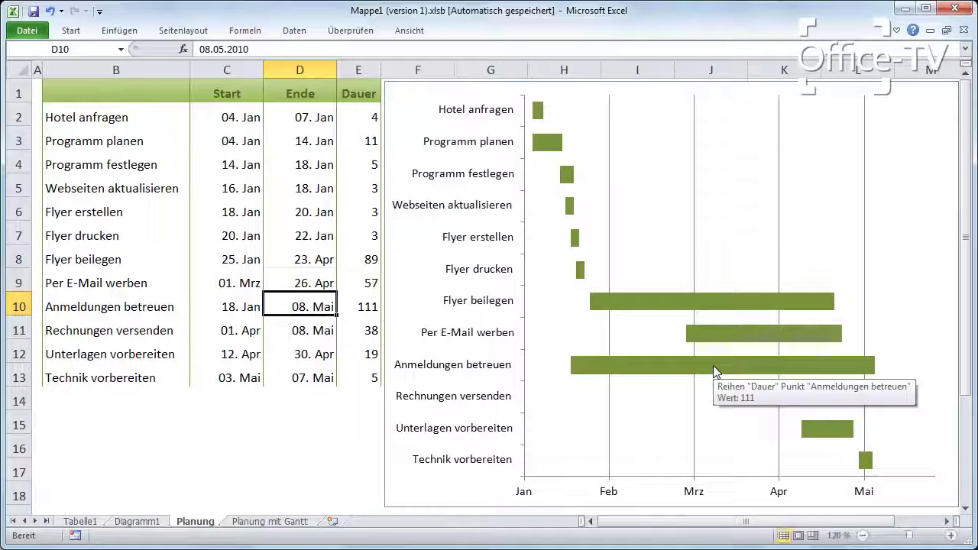